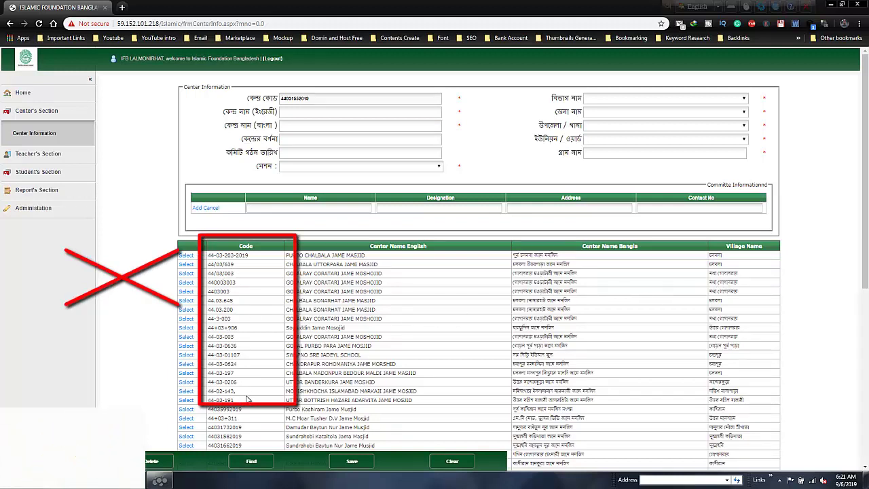
# Examine the center list's Code column, comparing codes written with separators against the plain numeric codes ending in 2019
pyautogui.moveTo(248, 400); pyautogui.dragTo(209, 267)
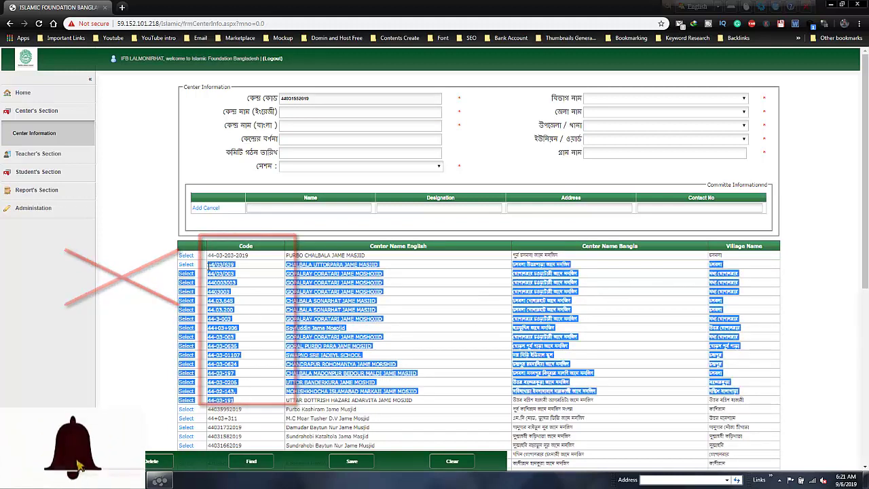
pyautogui.click(255, 272)
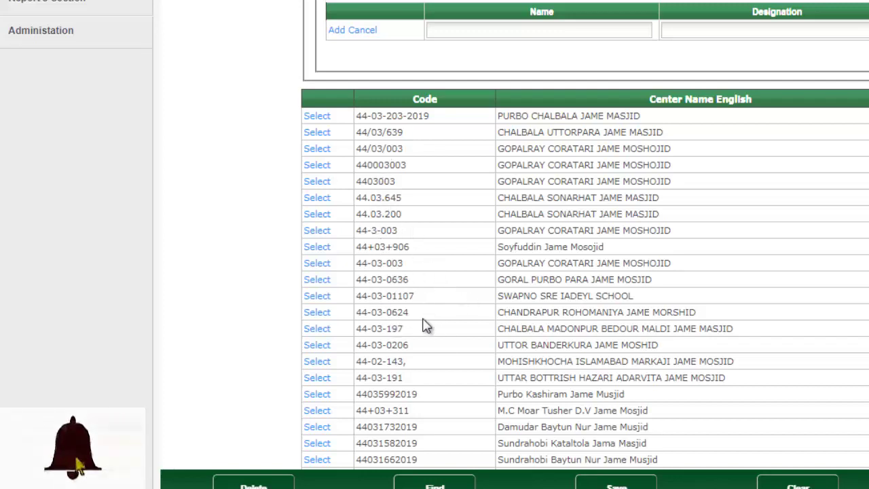
pyautogui.moveTo(422, 397); pyautogui.dragTo(354, 395)
pyautogui.click(447, 382)
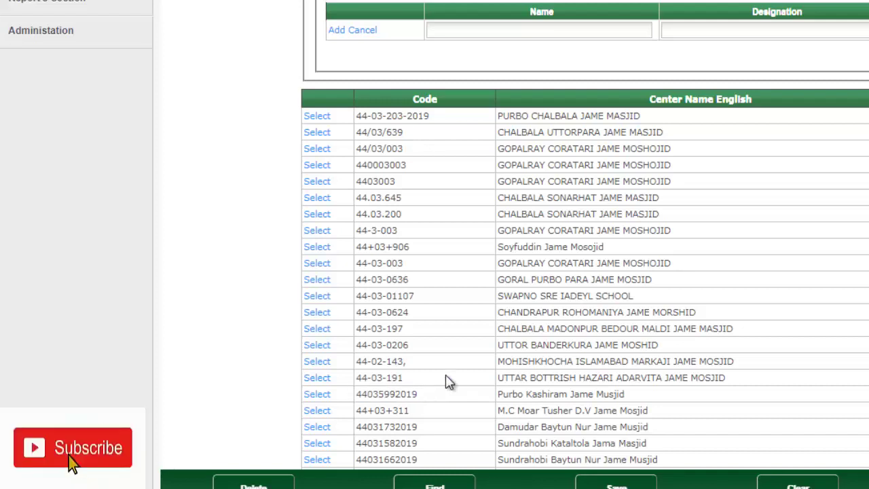
pyautogui.scroll(-2, 448, 385)
pyautogui.scroll(-1, 448, 385)
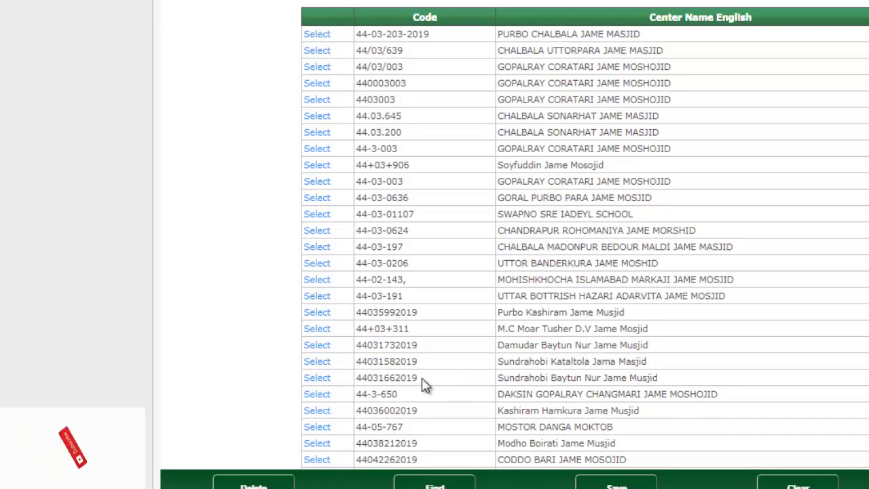
pyautogui.moveTo(421, 382); pyautogui.dragTo(358, 357)
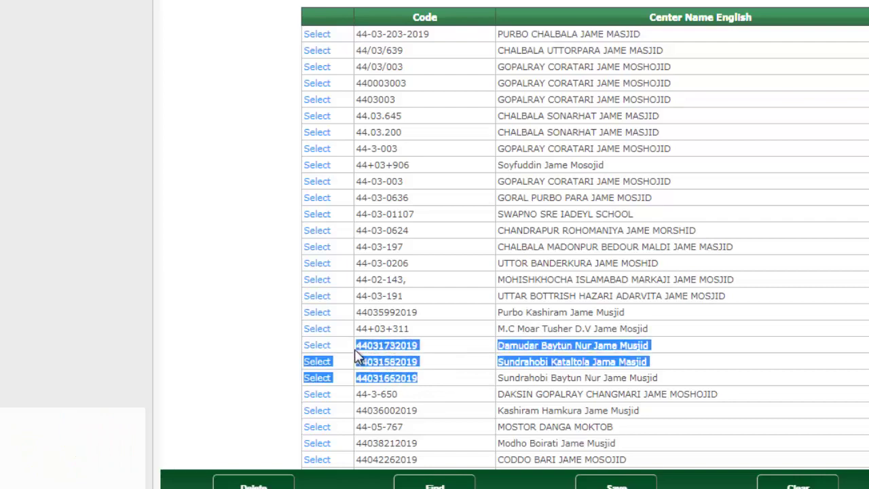
pyautogui.click(443, 360)
pyautogui.scroll(-6, 443, 364)
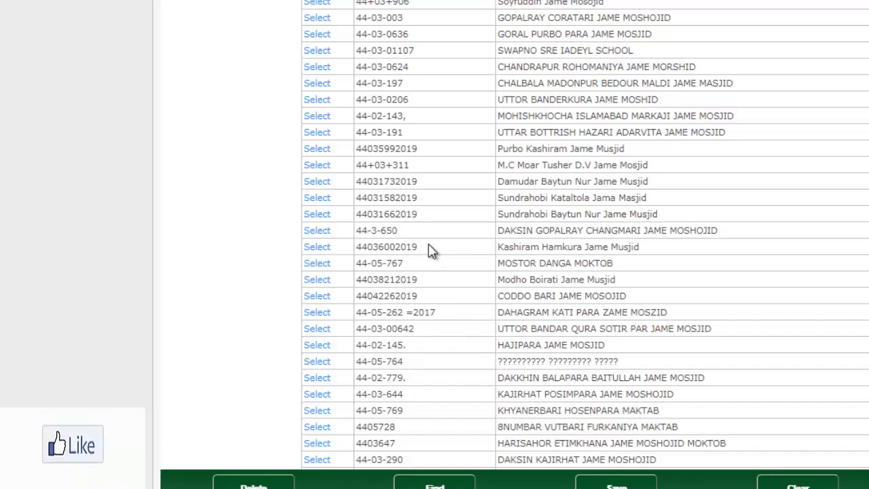
pyautogui.moveTo(431, 252); pyautogui.dragTo(358, 253)
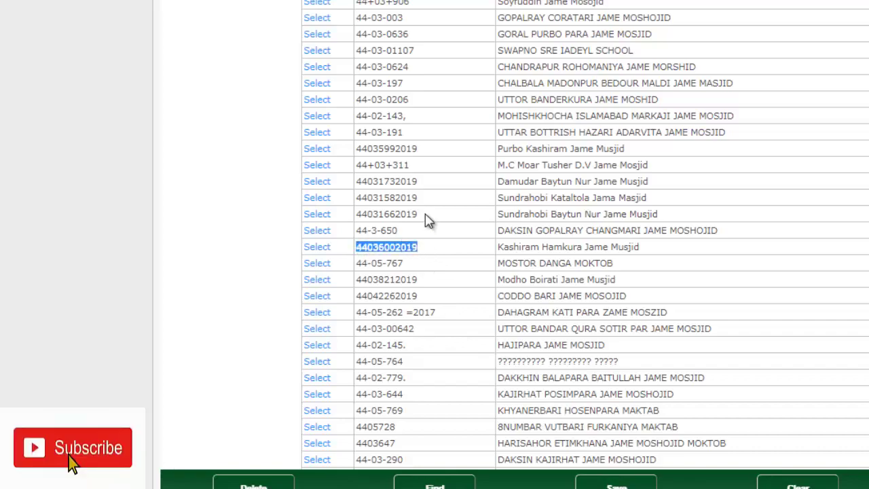
pyautogui.moveTo(426, 220); pyautogui.dragTo(354, 199)
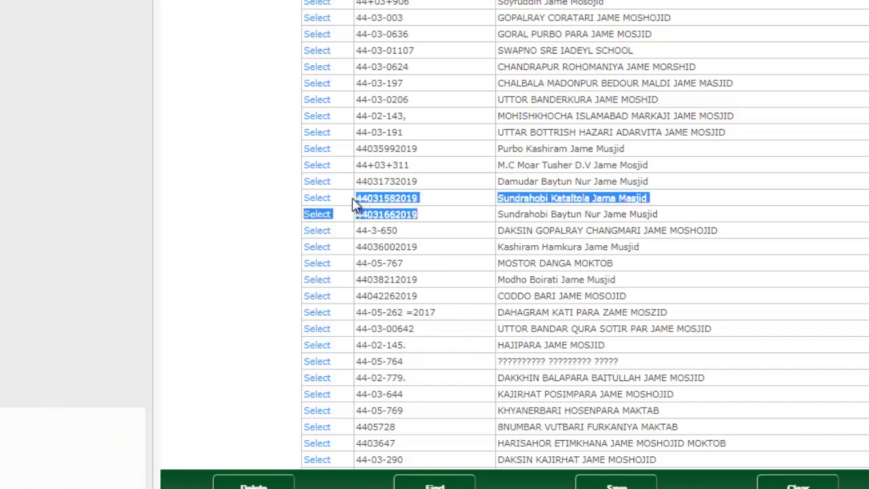
pyautogui.scroll(3, 354, 200)
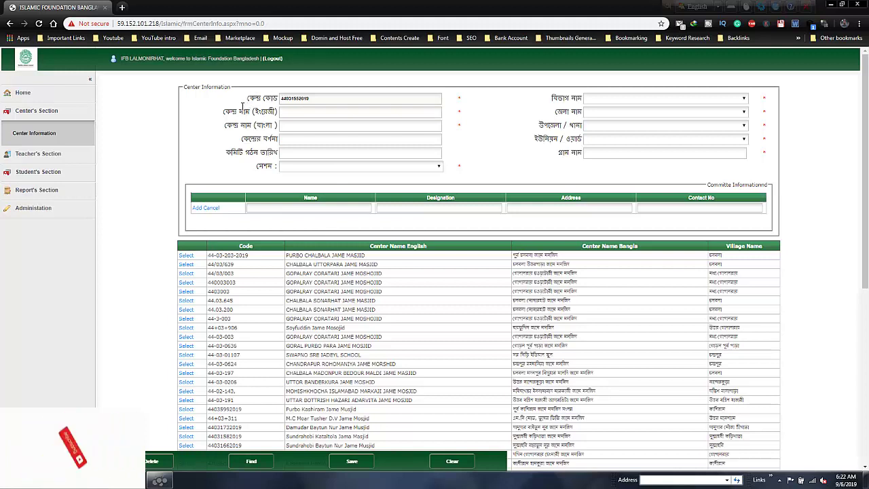
# Set the new center's session (সেশন) to 2019
pyautogui.click(283, 99)
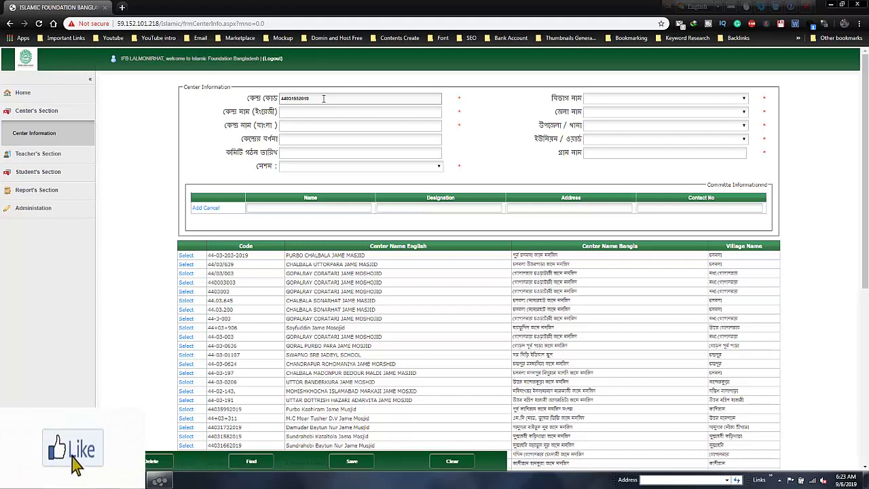
pyautogui.click(306, 113)
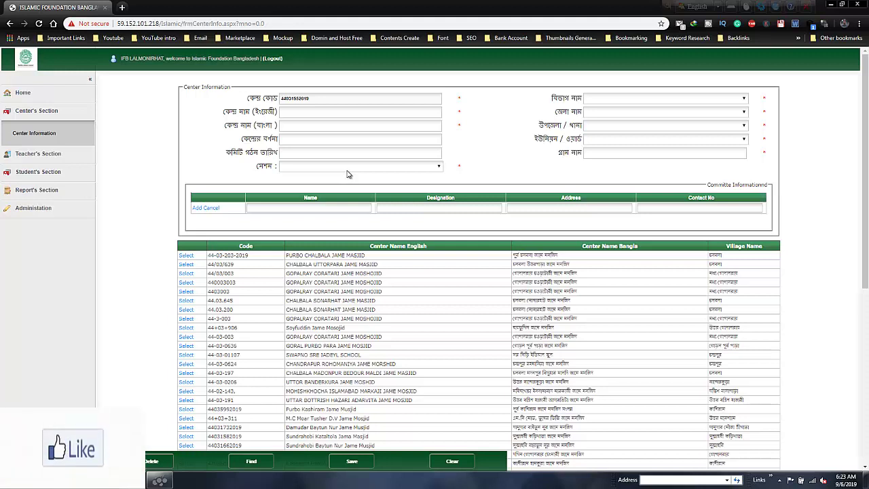
pyautogui.click(309, 168)
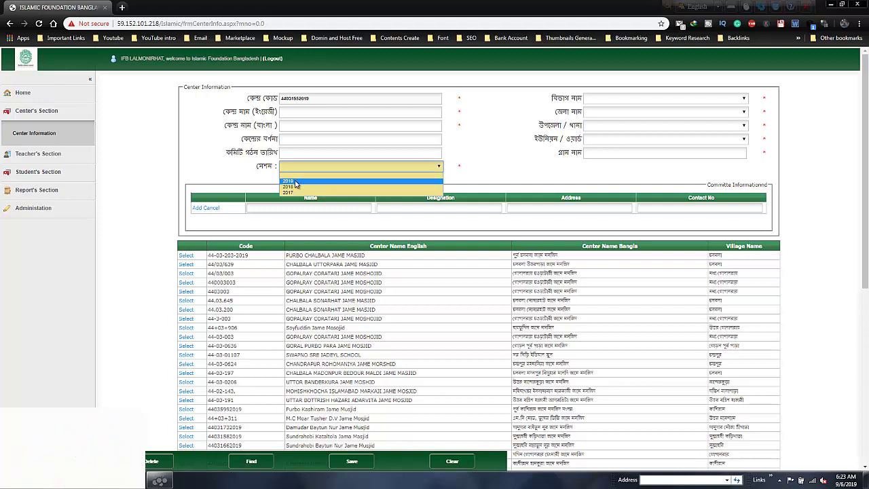
pyautogui.click(296, 181)
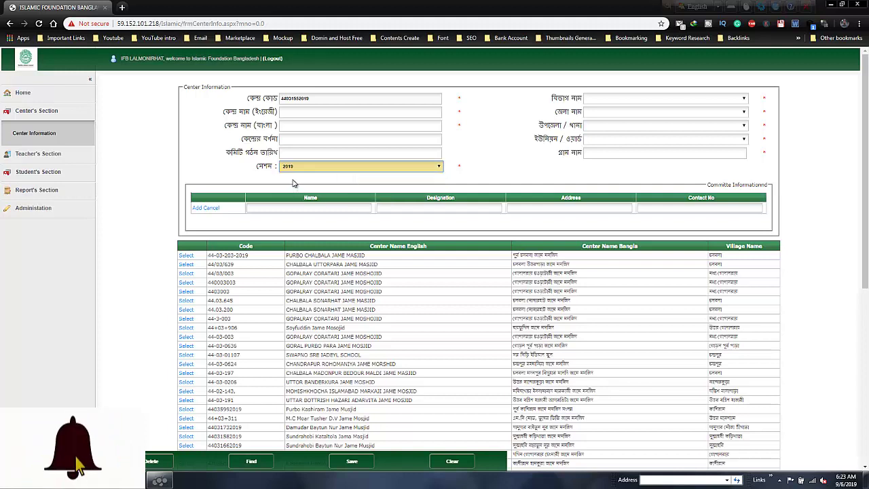
# Set the center's division (বিভাগ) to রংপুর and its district (জেলা) to লালমনিরহাট
pyautogui.click(616, 101)
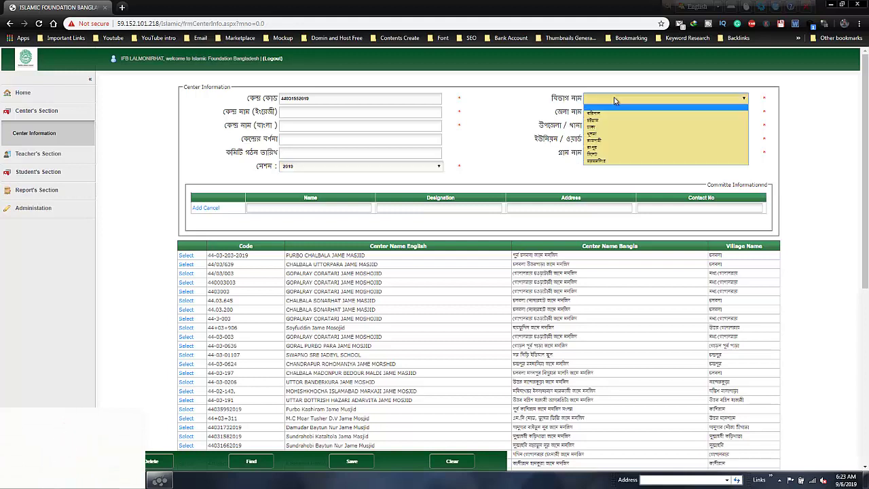
pyautogui.click(595, 149)
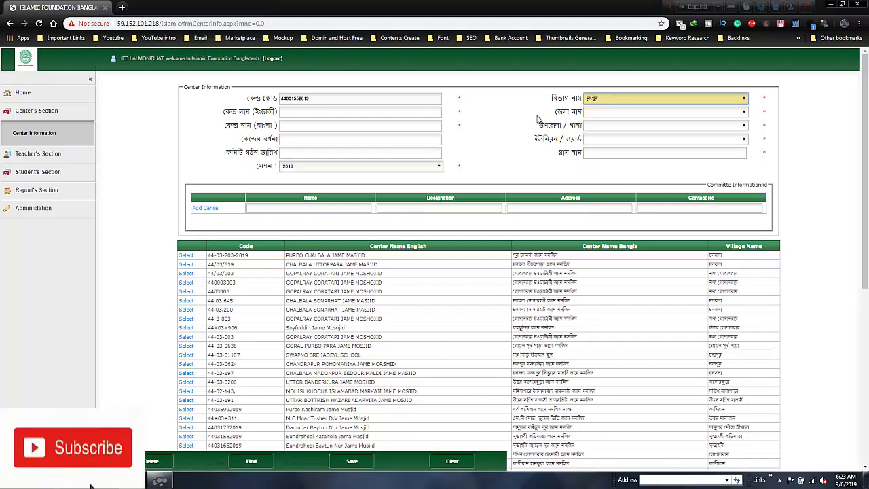
pyautogui.click(606, 113)
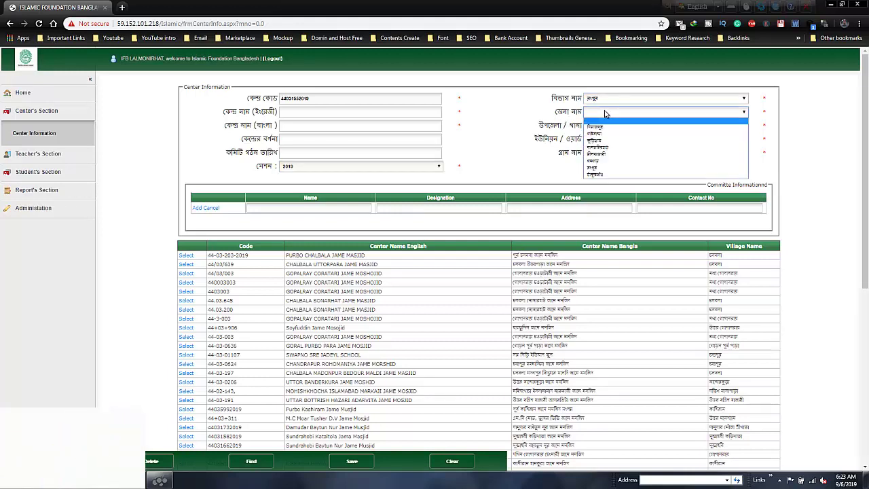
pyautogui.click(598, 147)
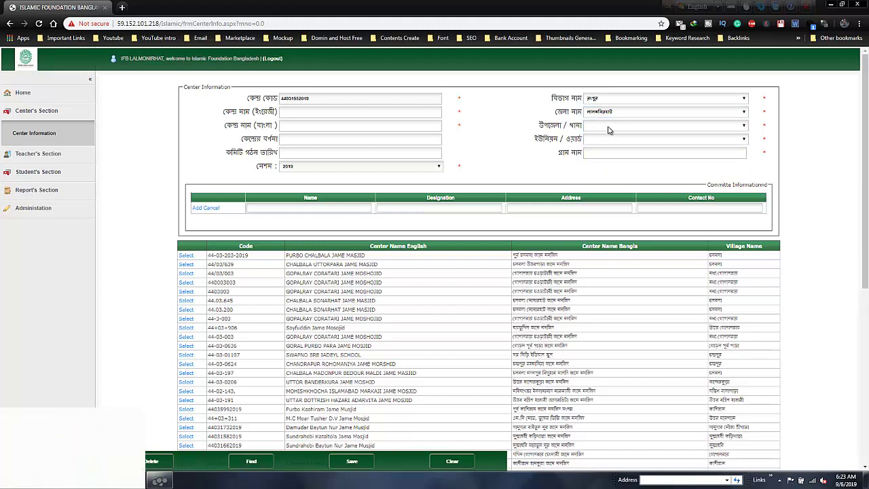
# Set the center's upazila to কালীগঞ্জ and its union to তুষভান্ডার, dismissing the Windows color scheme prompt
pyautogui.click(610, 127)
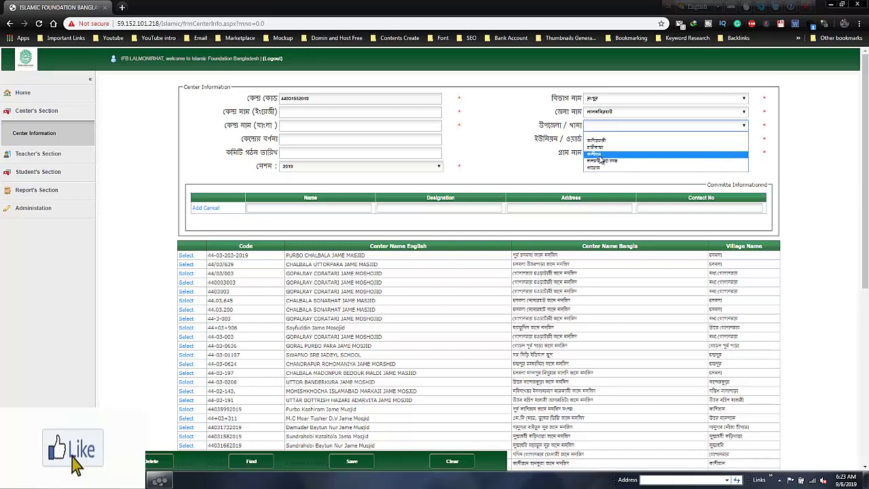
pyautogui.click(597, 154)
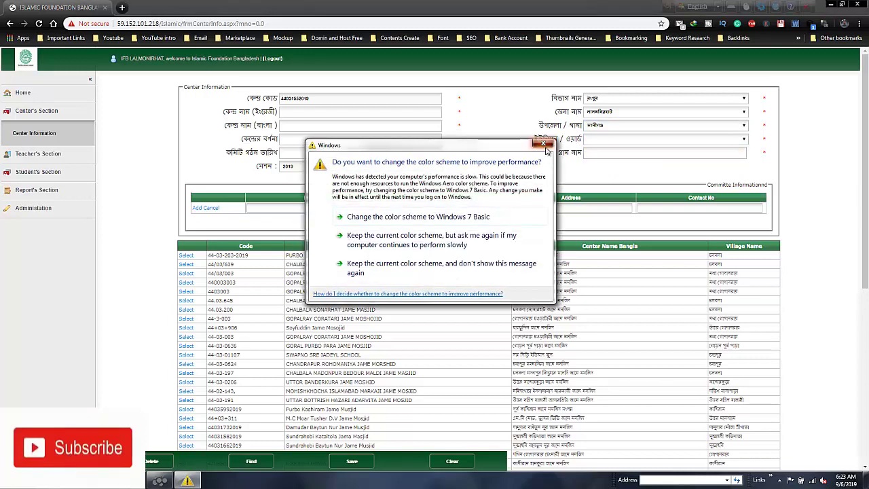
pyautogui.click(549, 142)
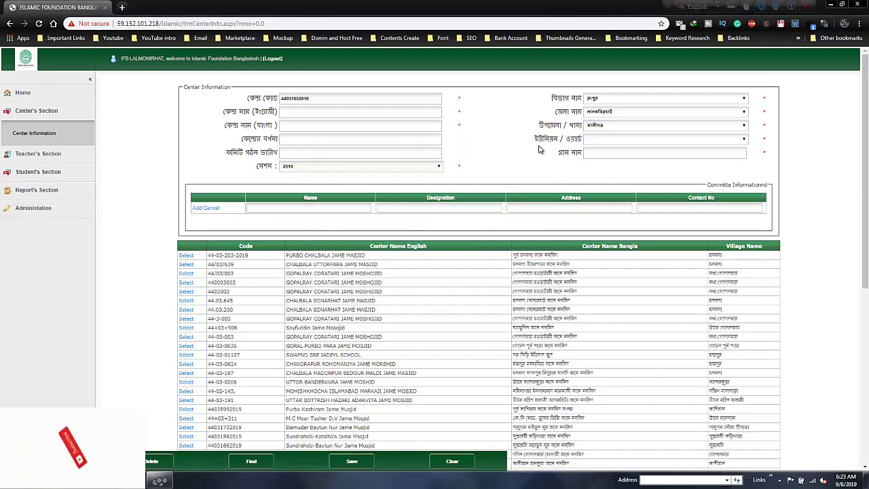
pyautogui.click(606, 141)
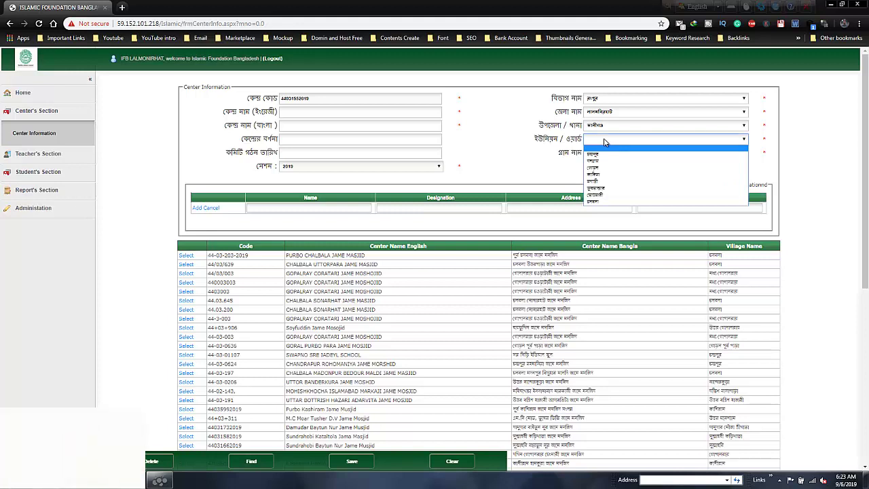
pyautogui.click(602, 189)
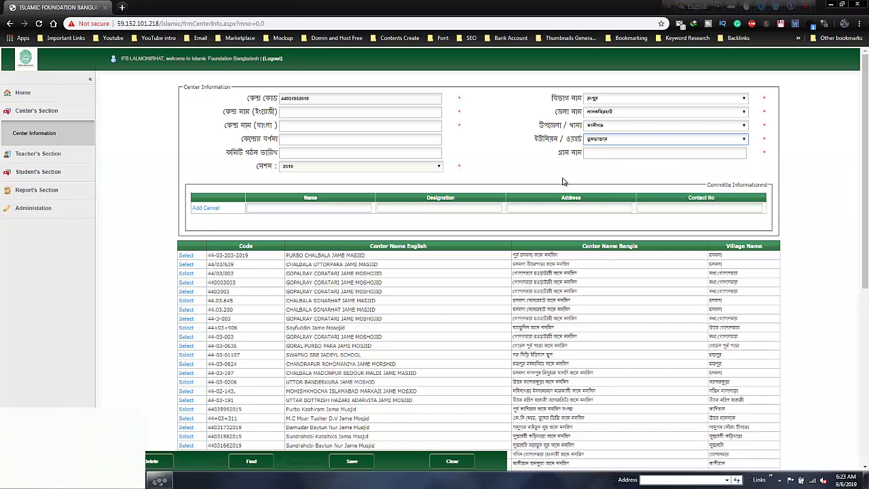
# Switch the Avro keyboard language to Bangla and make the village name (গ্রাম নাম) field ready for entry
pyautogui.click(609, 153)
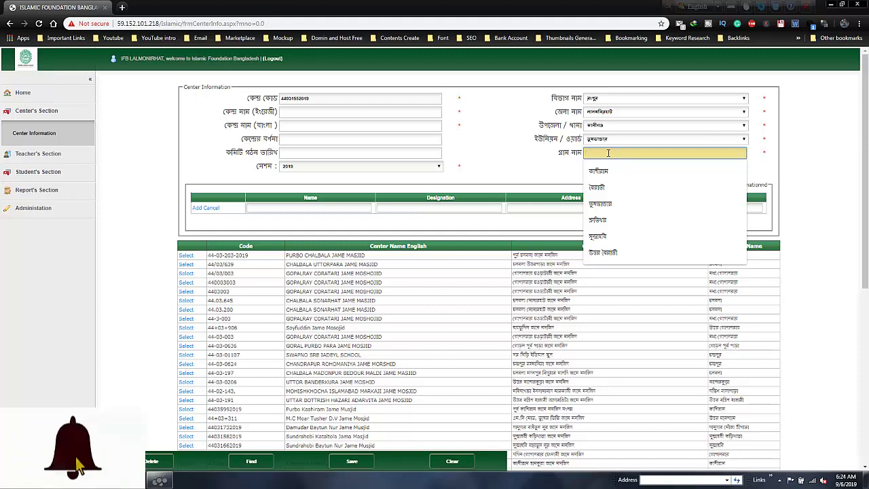
pyautogui.click(786, 153)
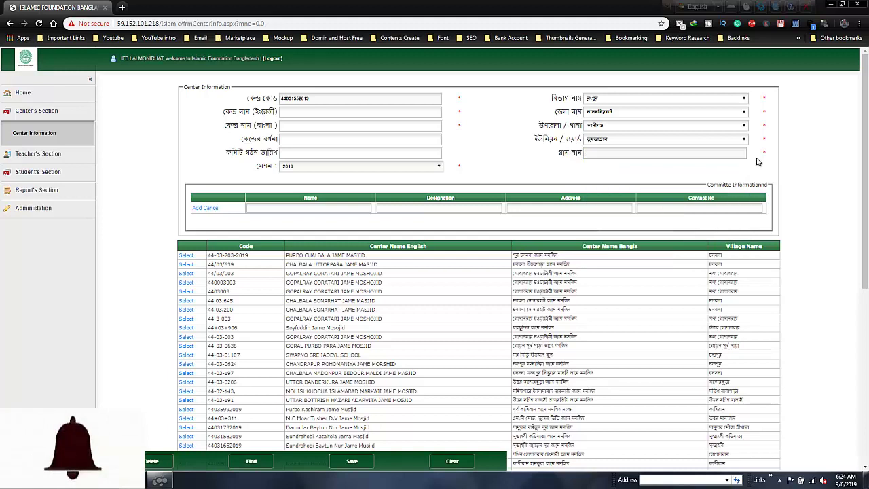
pyautogui.click(645, 153)
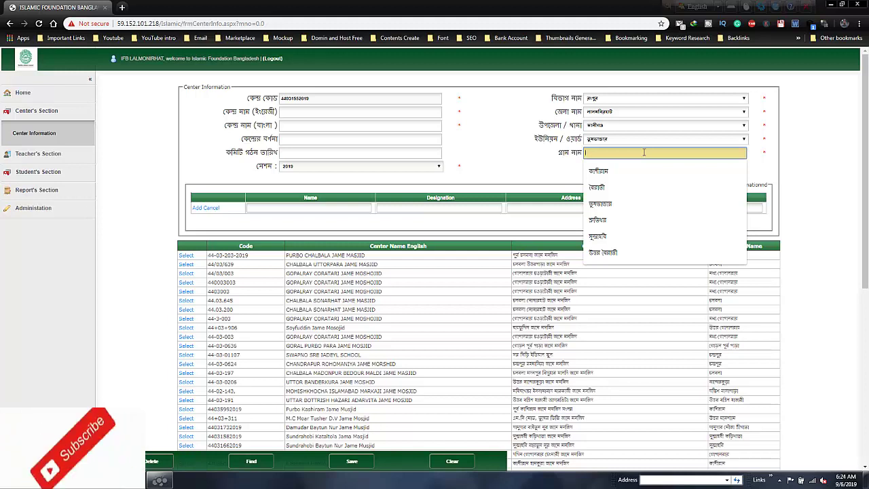
pyautogui.click(667, 7)
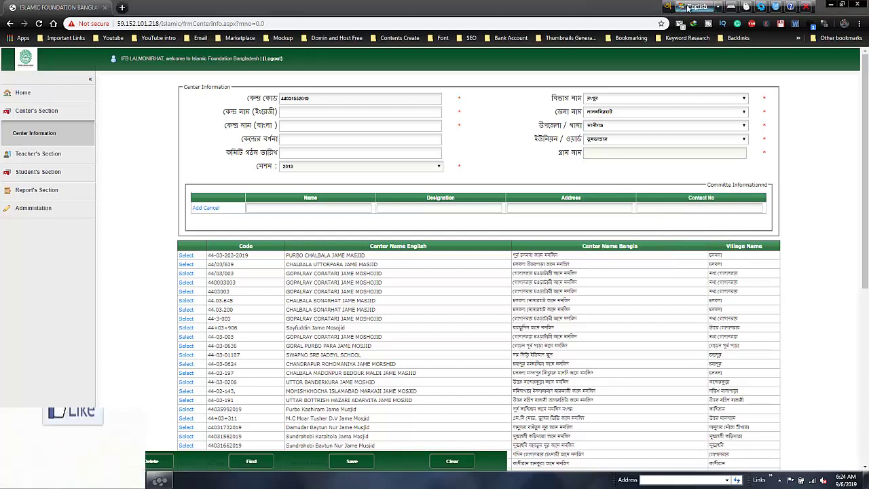
pyautogui.click(717, 8)
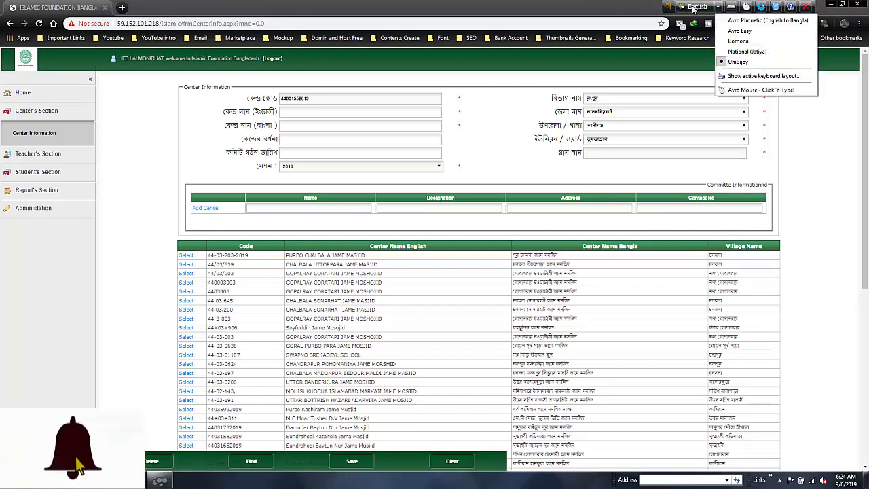
pyautogui.click(694, 9)
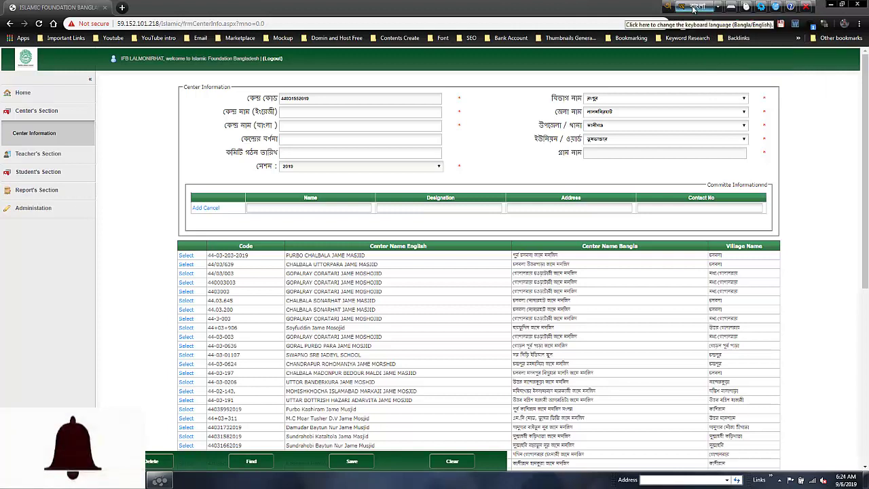
pyautogui.click(690, 11)
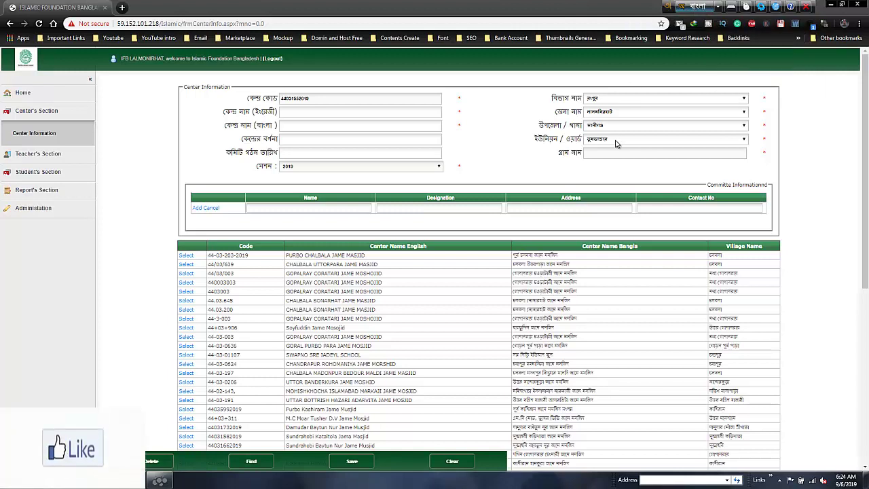
pyautogui.click(600, 155)
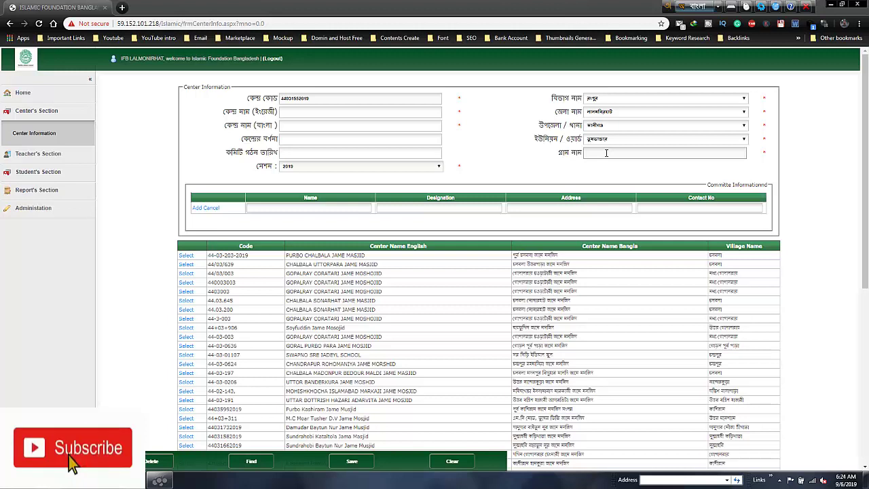
pyautogui.click(607, 153)
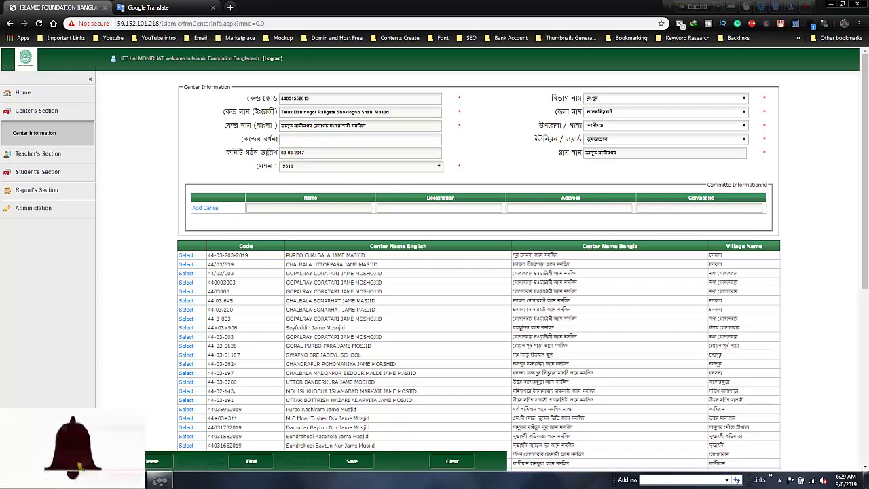
# Go through the committee's empty Name, Designation, Address and Contact No fields, dismissing the Windows color scheme prompt
pyautogui.click(314, 208)
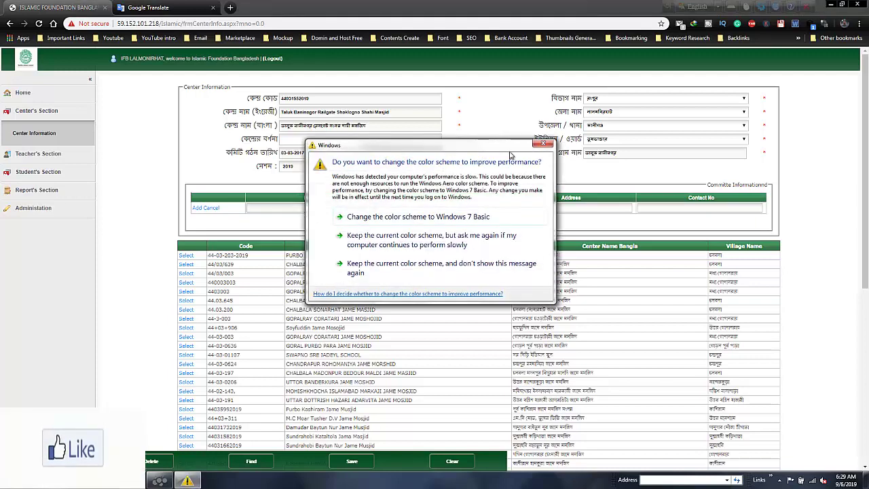
pyautogui.click(543, 144)
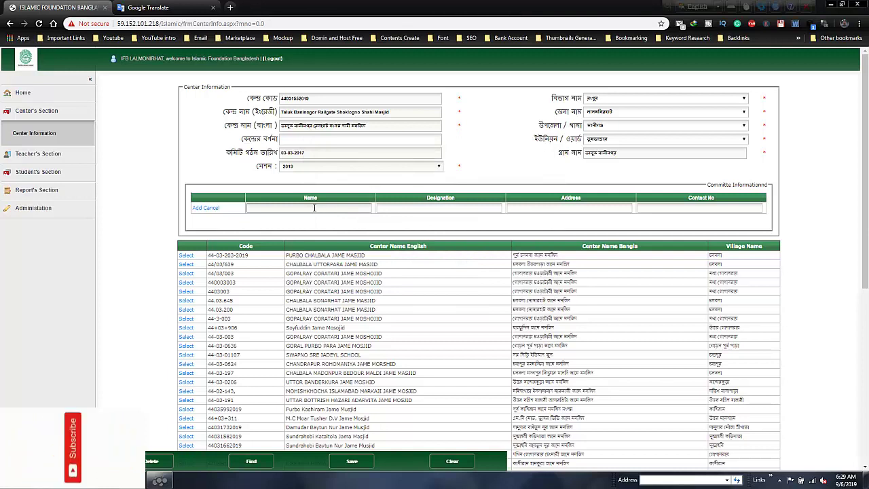
pyautogui.click(334, 212)
pyautogui.press('Tab')
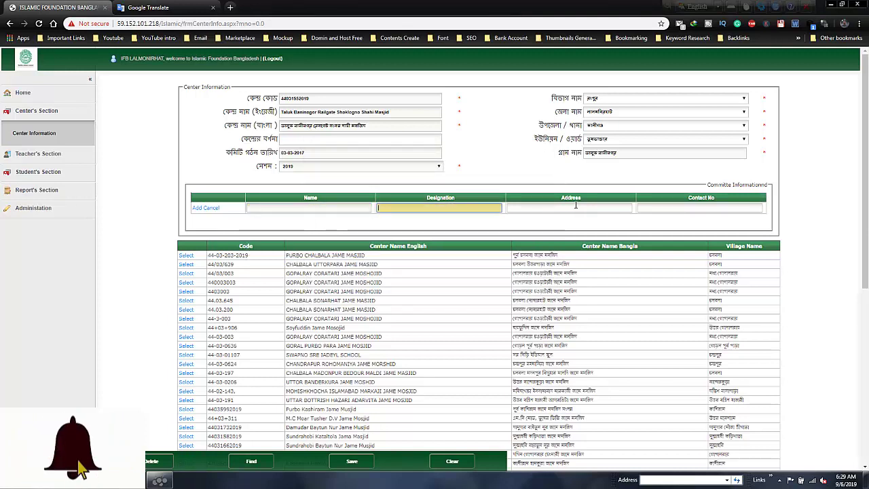
pyautogui.click(576, 206)
pyautogui.click(686, 207)
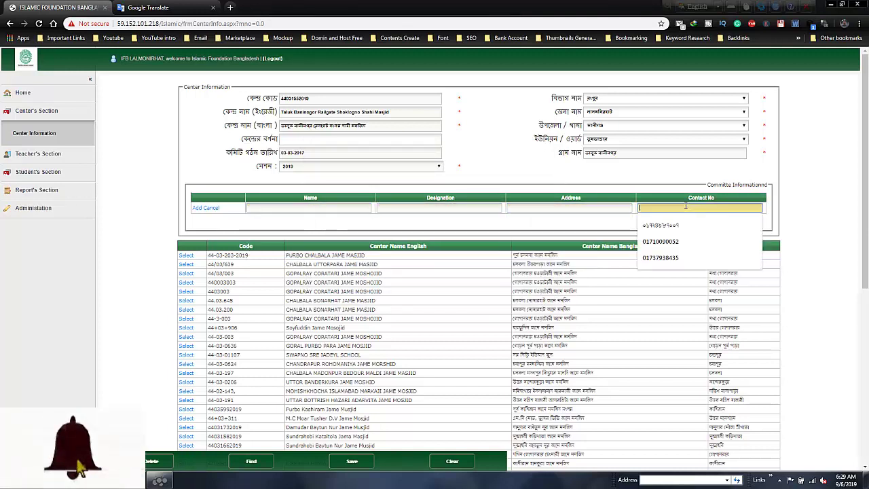
pyautogui.click(620, 186)
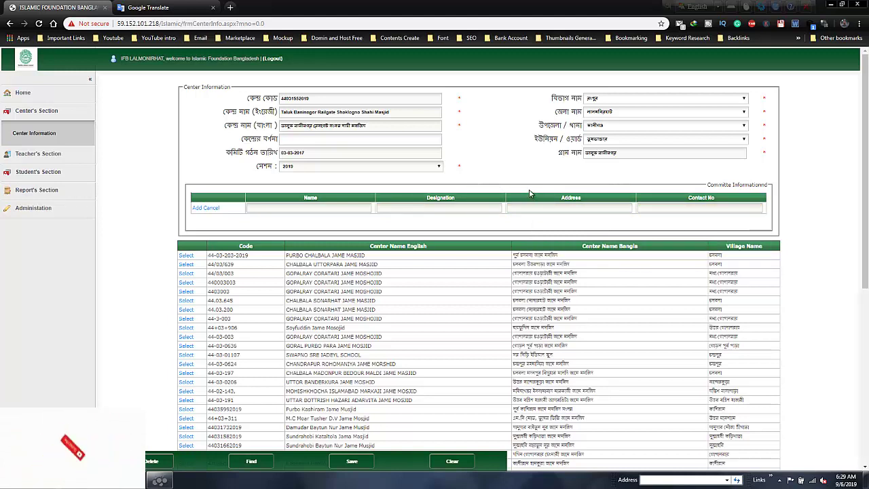
# Save the filled-in center information and dismiss the Windows color scheme prompt
pyautogui.click(358, 464)
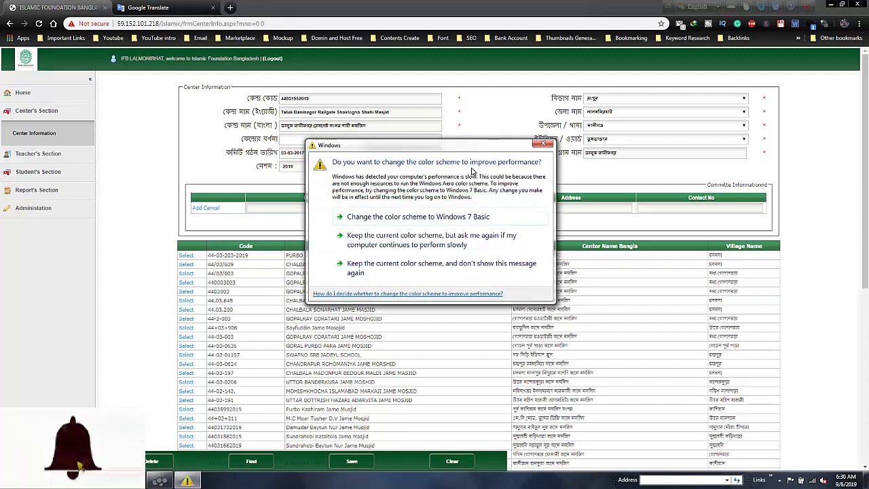
pyautogui.click(542, 145)
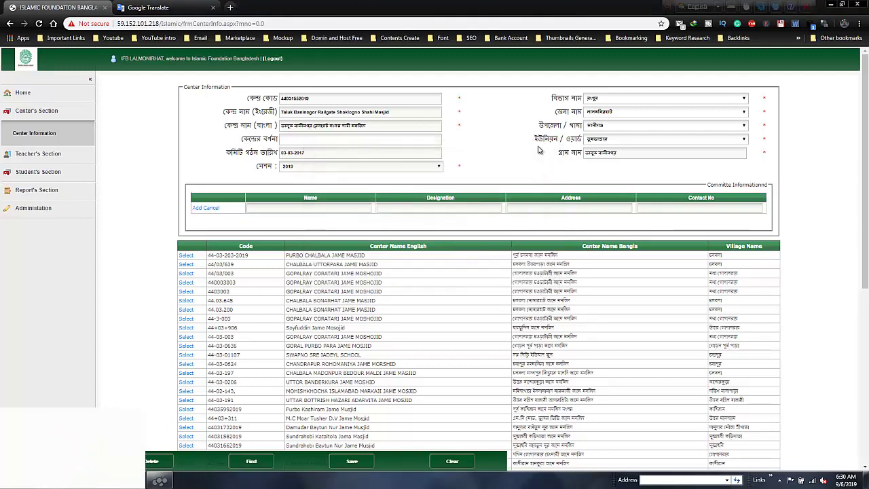